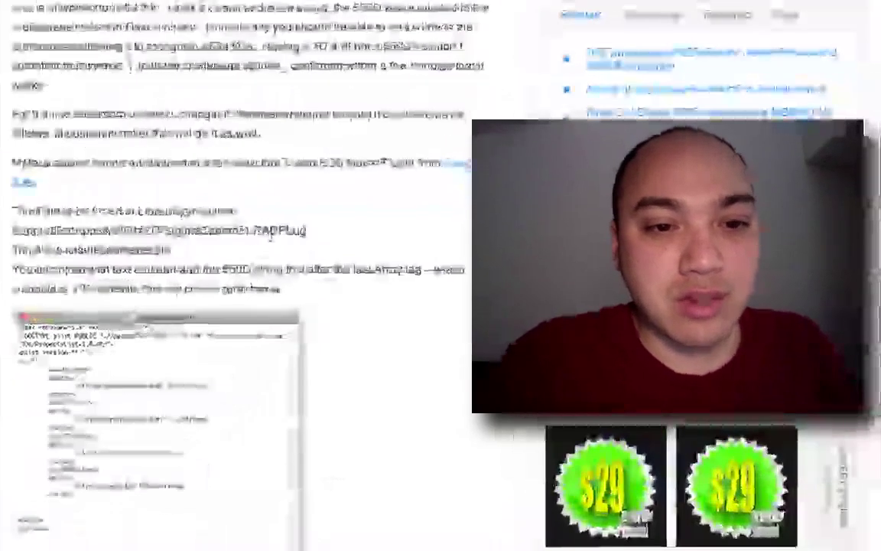
- Select the Library/Application Support/.../CanonE1.RADPlug folder path in the Safari article
drag(351, 252, 253, 246)
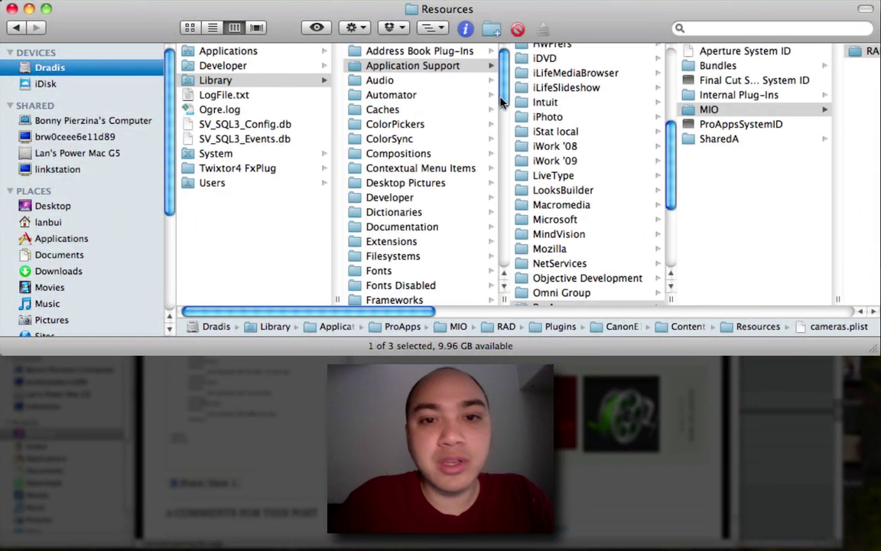
- Scroll the Finder column view across to the Resources column to reveal cameras.plist's details
scroll(566, 192, down, 4)
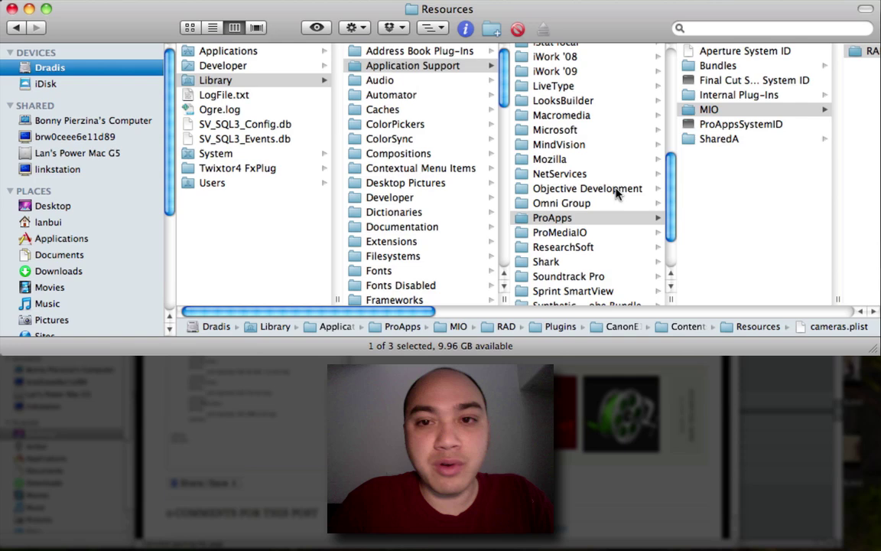
scroll(711, 113, right, 8)
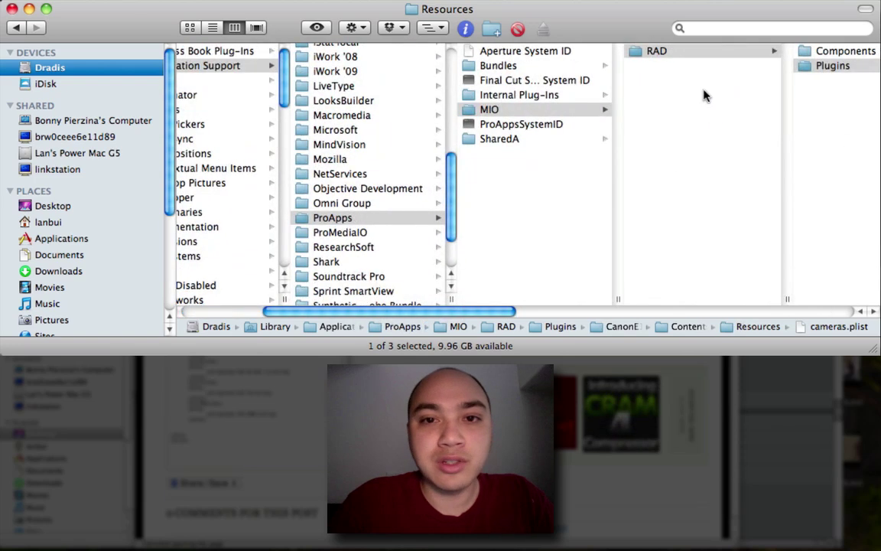
scroll(748, 119, right, 15)
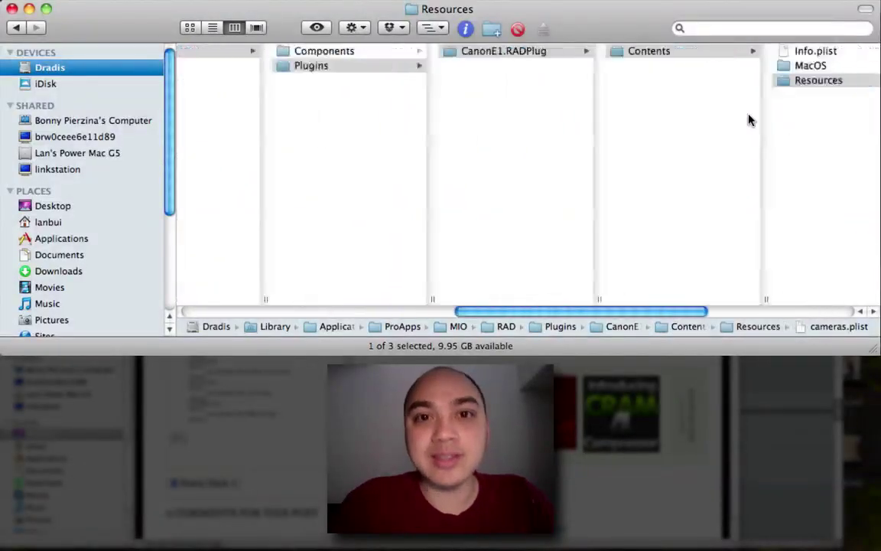
scroll(650, 61, right, 10)
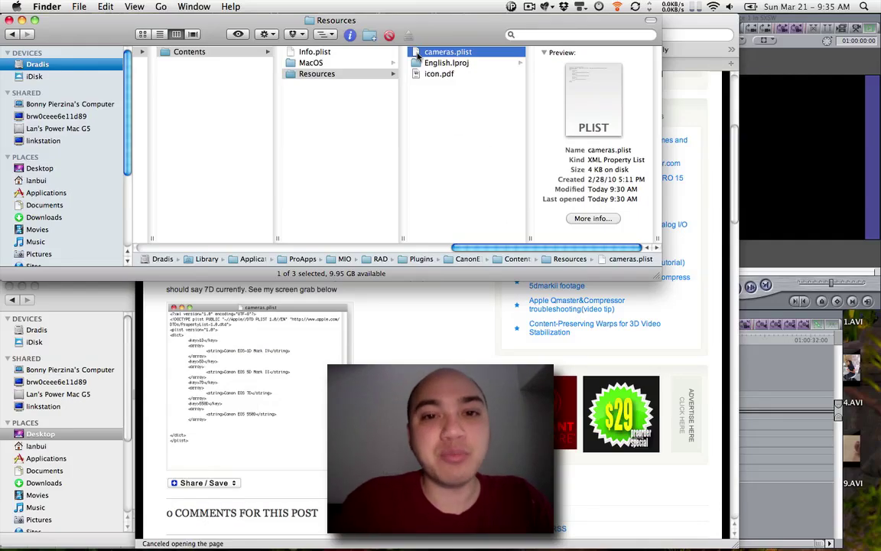
- Paste a T2i key/array block reading Canon EOS REBEL T2i after the 7D entry in cameras.plist
key(super+Tab)
key(super+Tab)
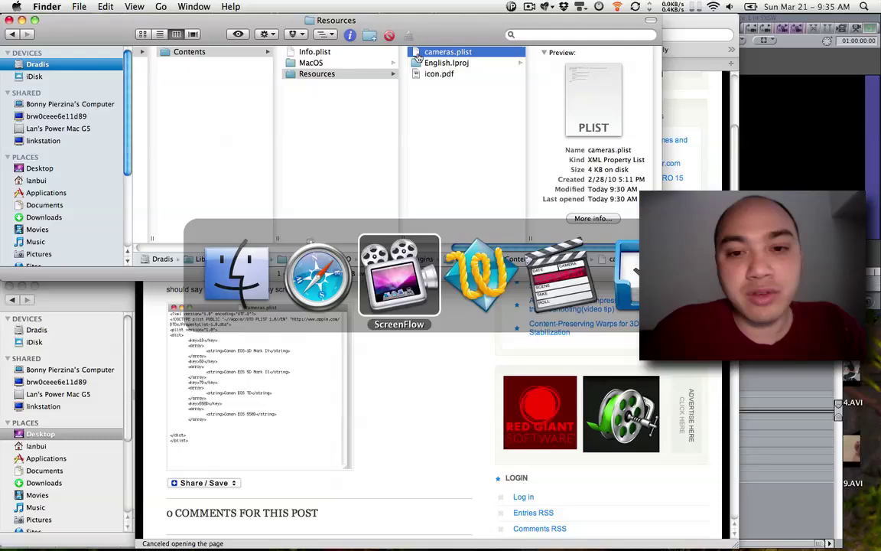
key(super+Tab)
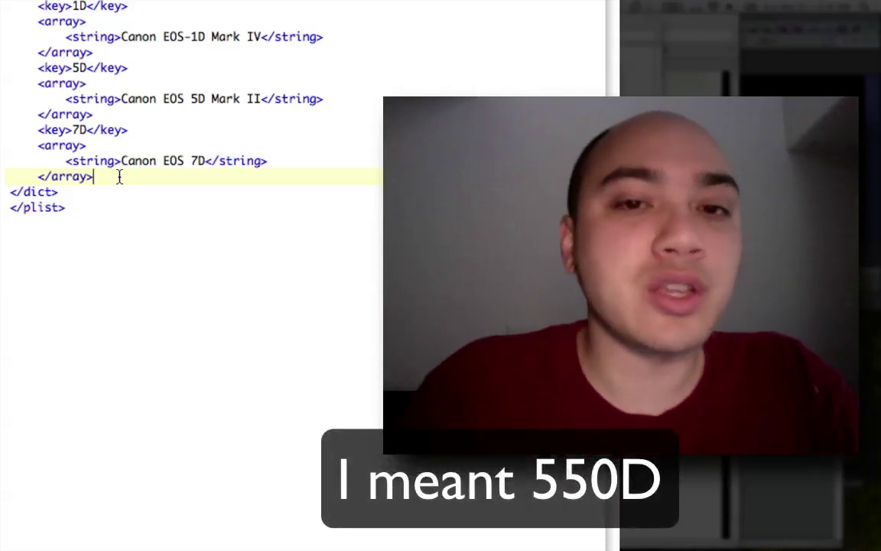
text(<key>T2i</key> 	<array> 		<string>Canon EOS REBEL T2i</string> 	</array>)
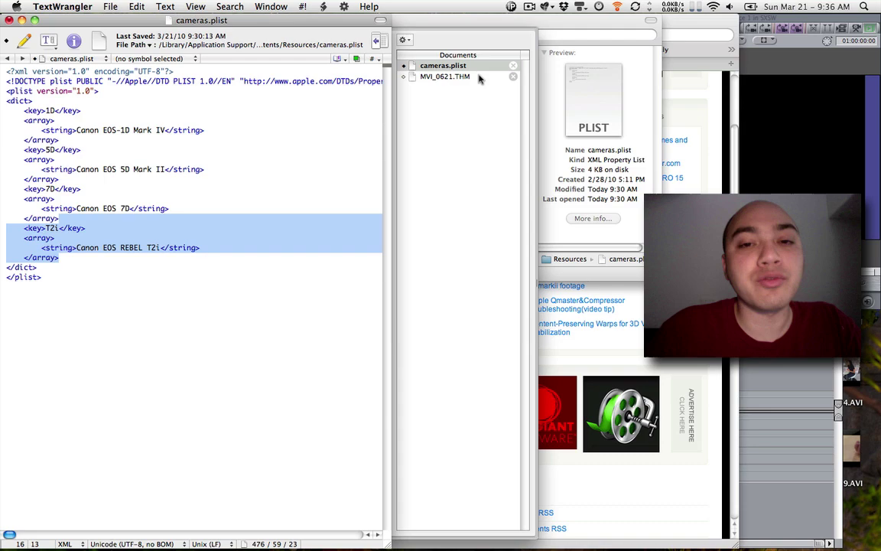
key(super+Tab)
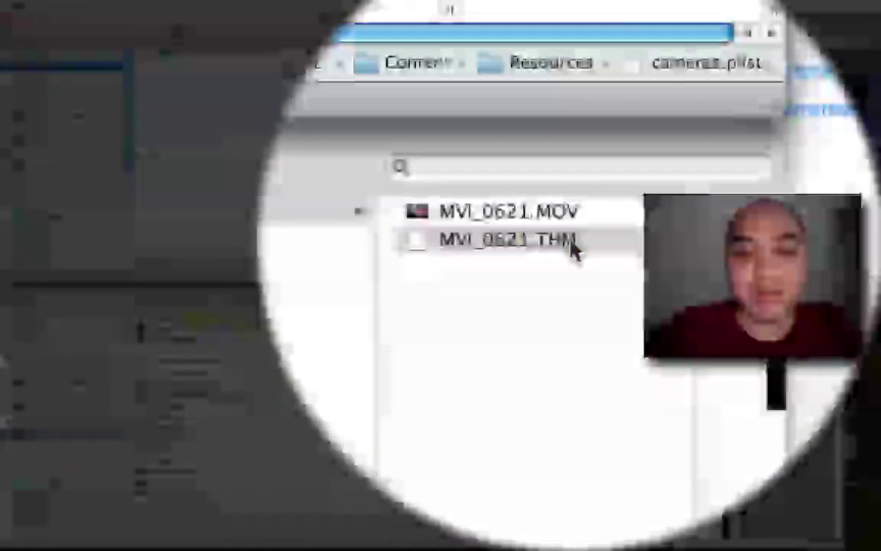
- Select MVI_0621.THM in the EOS_DIGITAL_t2i card's DCIM/100CANON folder
click(574, 243)
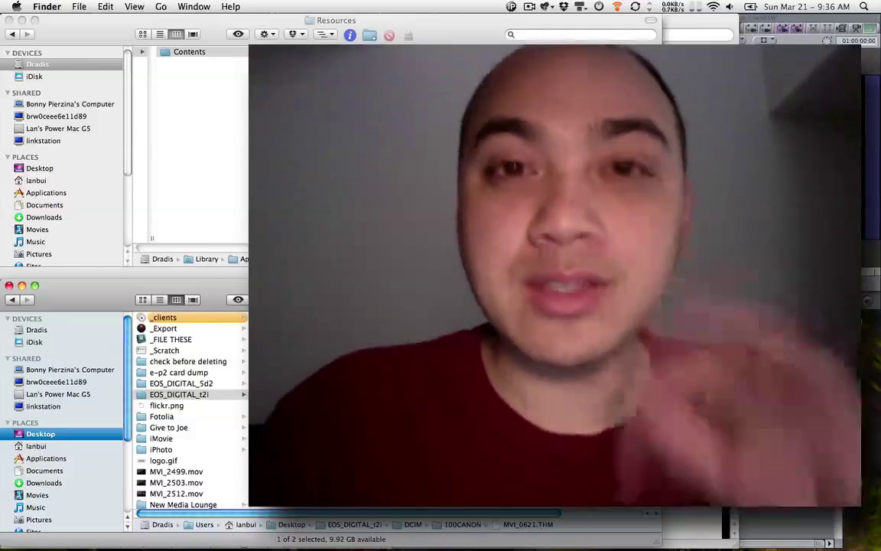
key(super+Tab)
key(super+Tab)
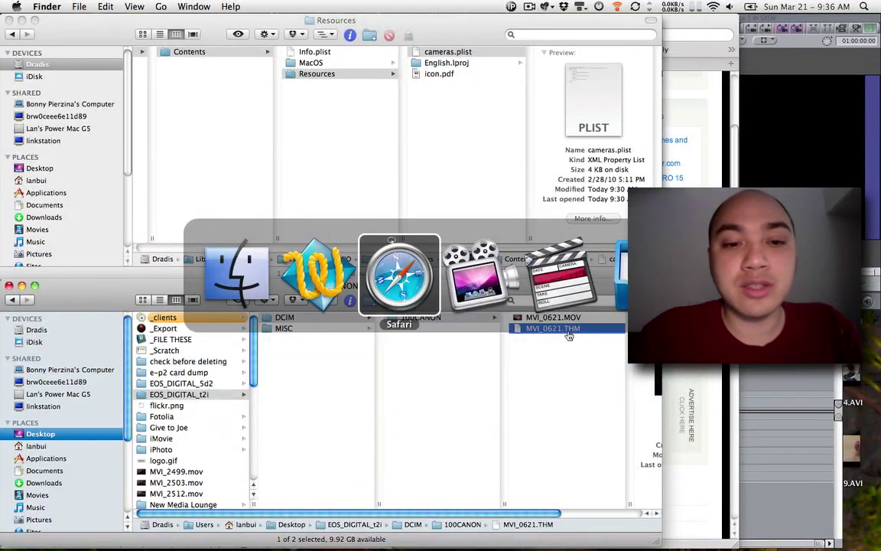
- Open MVI_0621.THM in TextWrangler and select the camera name 'Canon EOS REBEL T2i' in its header
key(super+shift+Tab)
click(480, 78)
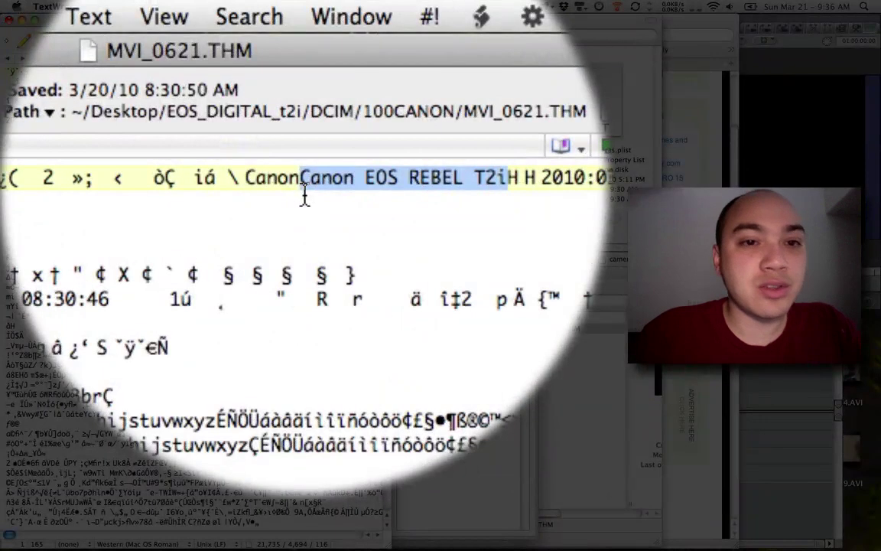
click(250, 72)
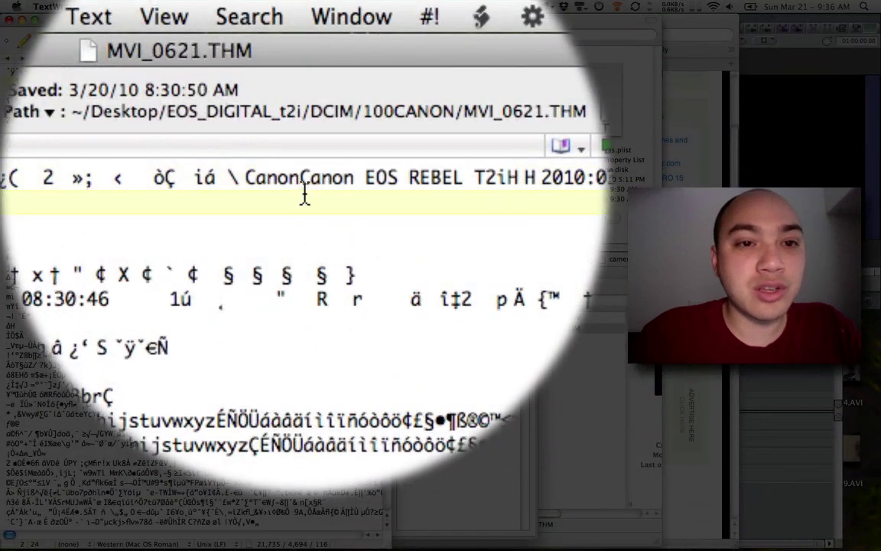
drag(304, 184, 334, 183)
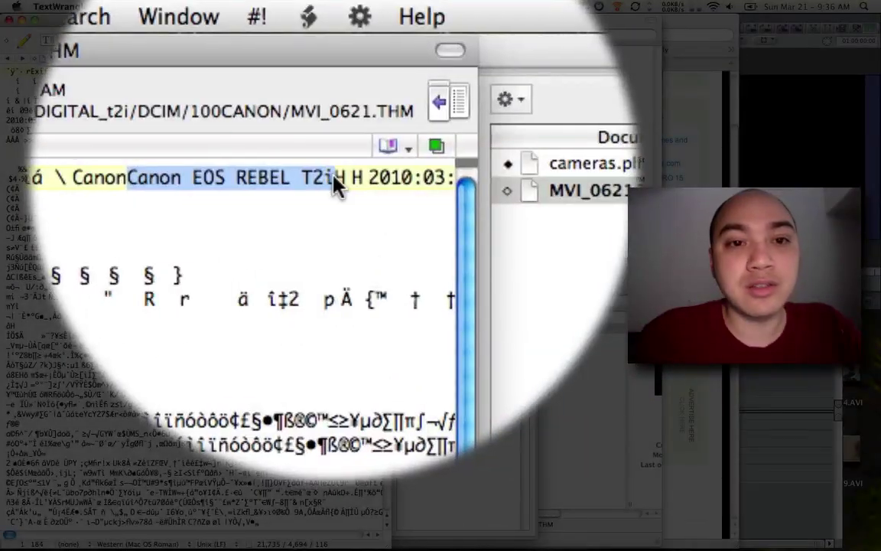
scroll(322, 75, right, 5)
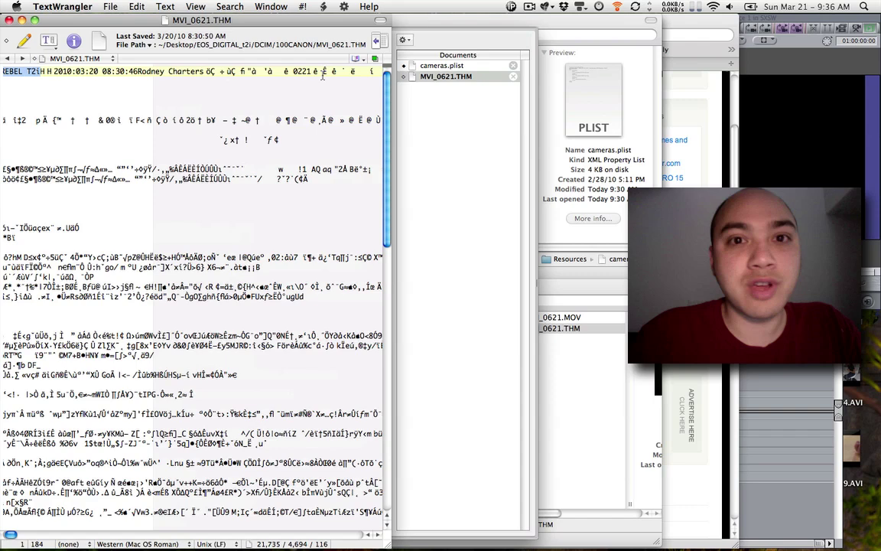
scroll(322, 75, left, 5)
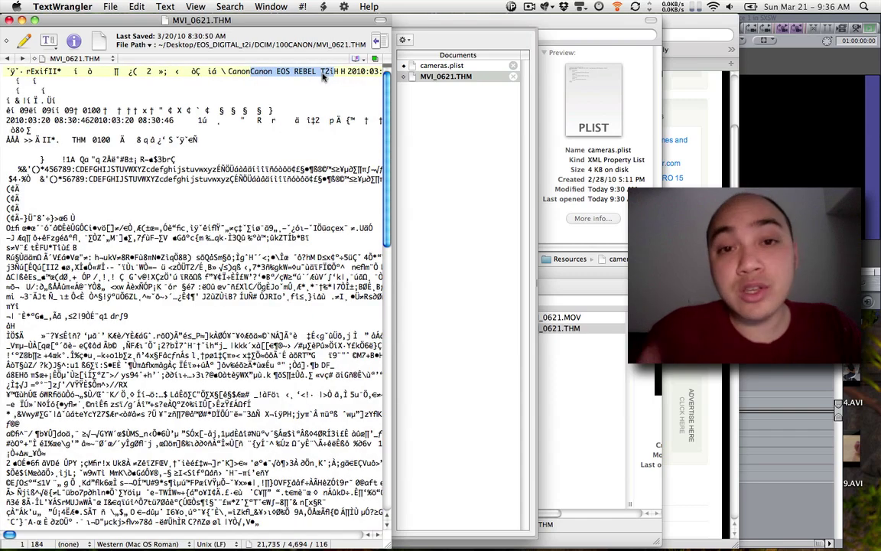
key(super+Tab)
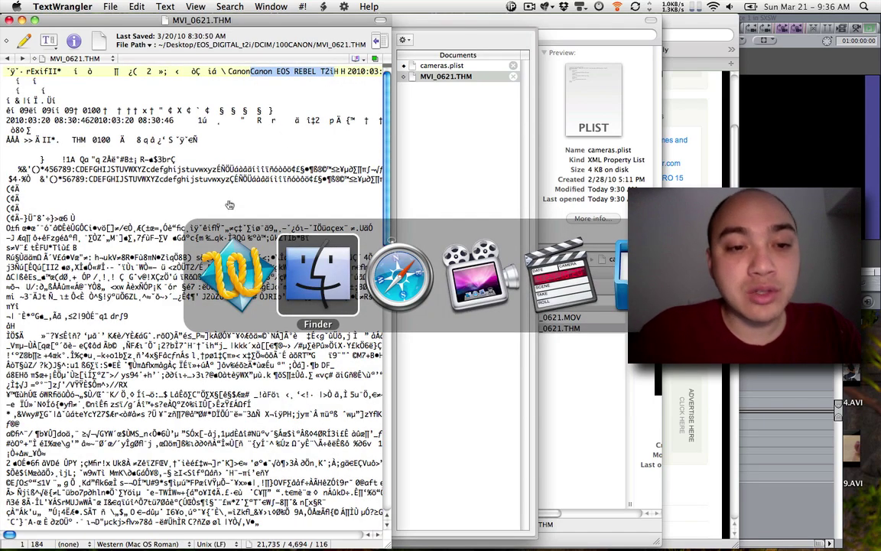
- In cameras.plist, undo to the 550D key and redo so the entry stays keyed T2i
click(442, 65)
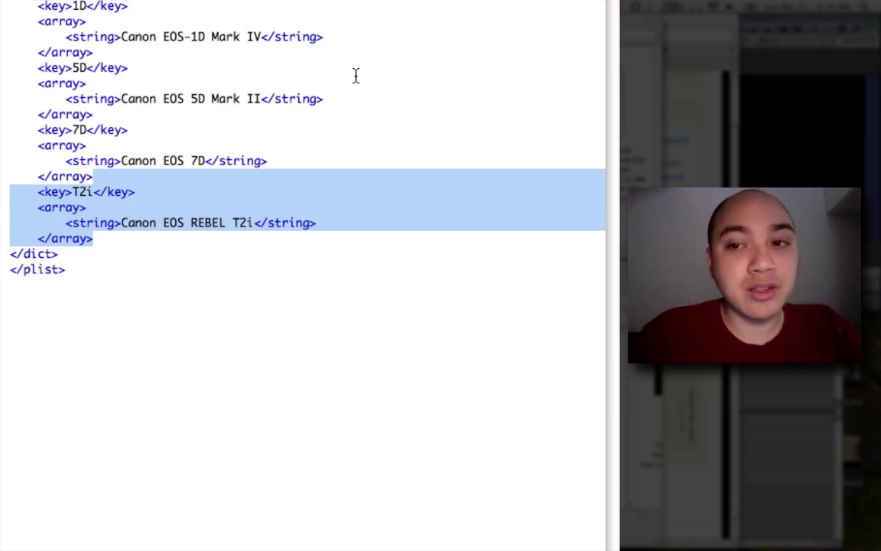
key(super+z)
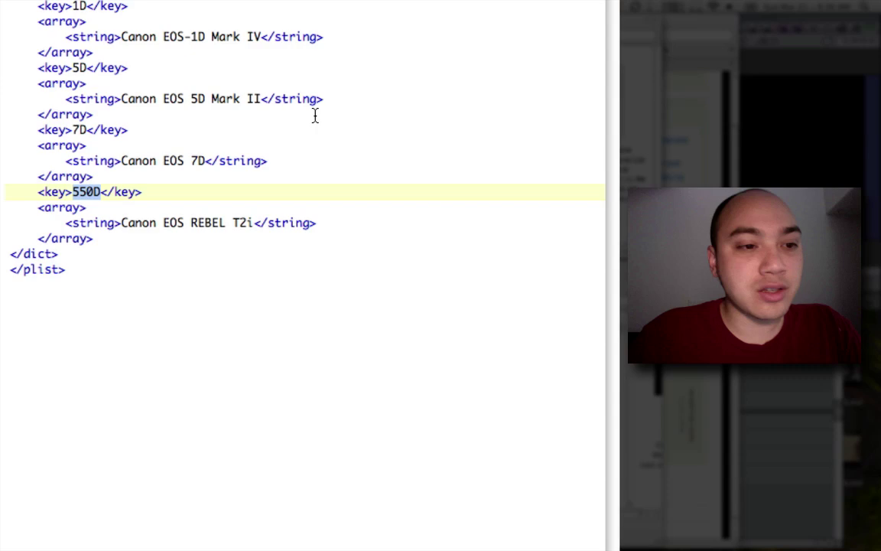
key(super+shift+z)
key(super+c)
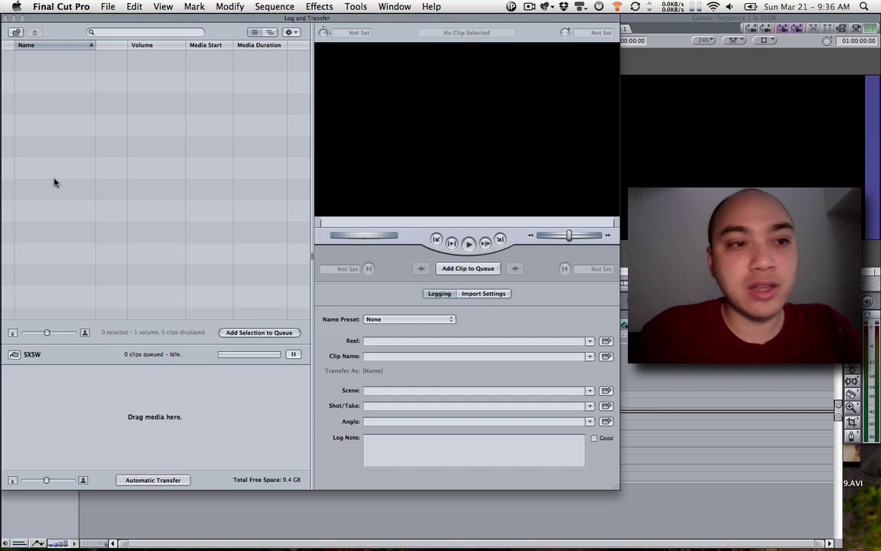
- Load the EOS_DIGITAL_t2i card into Log and Transfer, which rejects it as unsupported media
click(16, 32)
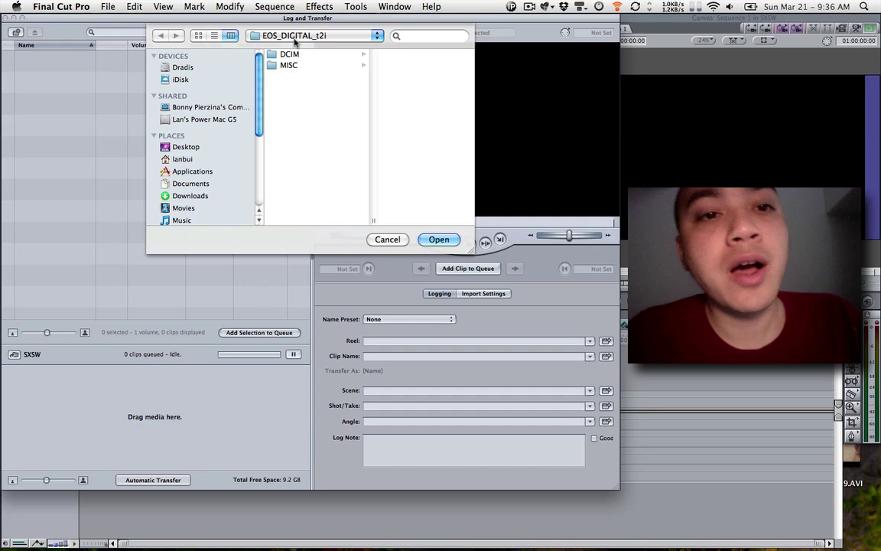
click(440, 240)
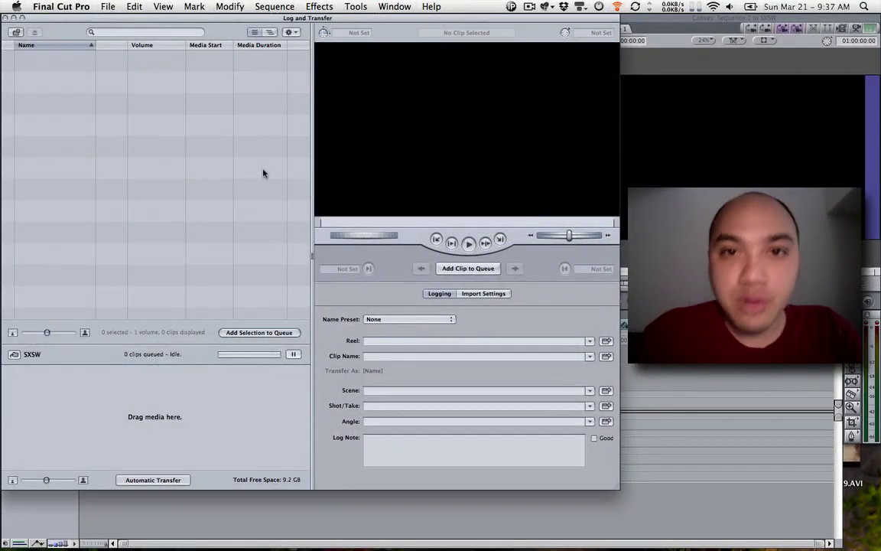
key(super+Tab)
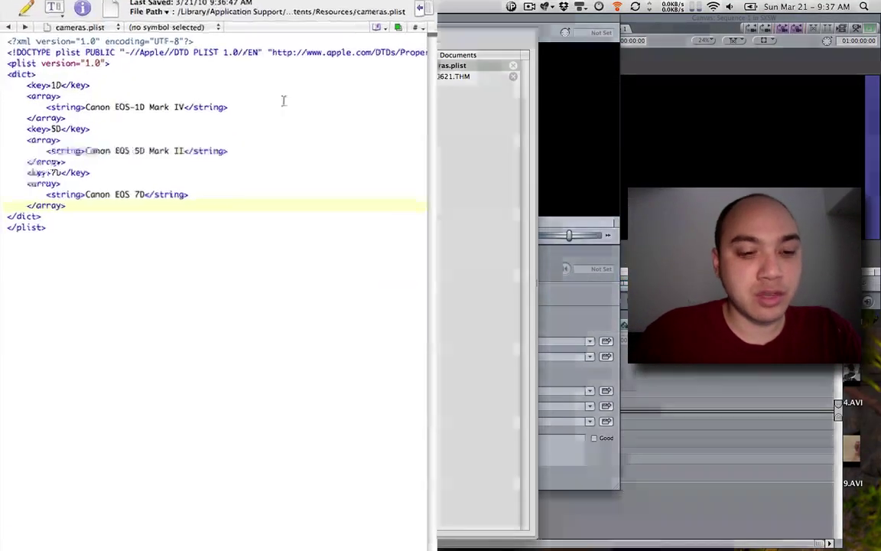
- Paste the T2i entry back into cameras.plist and reopen Log and Transfer's card picker
key(super+v)
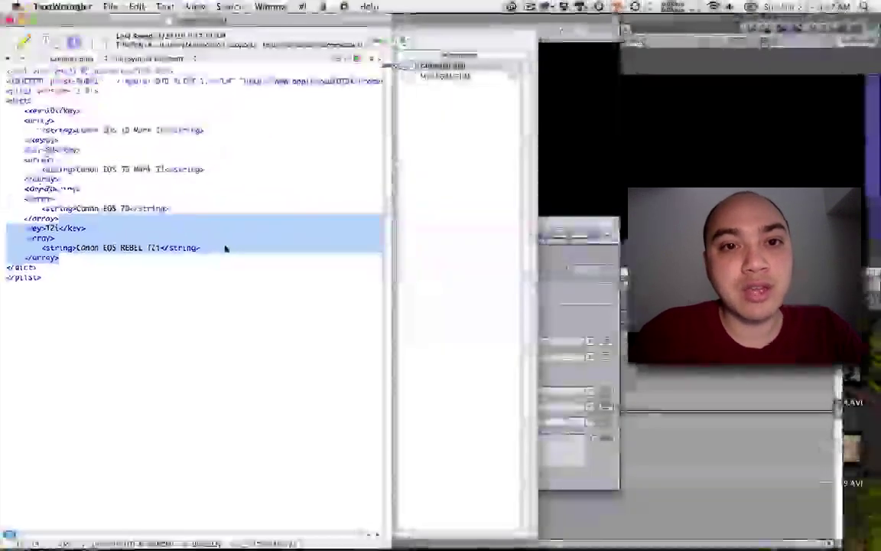
key(super+Tab)
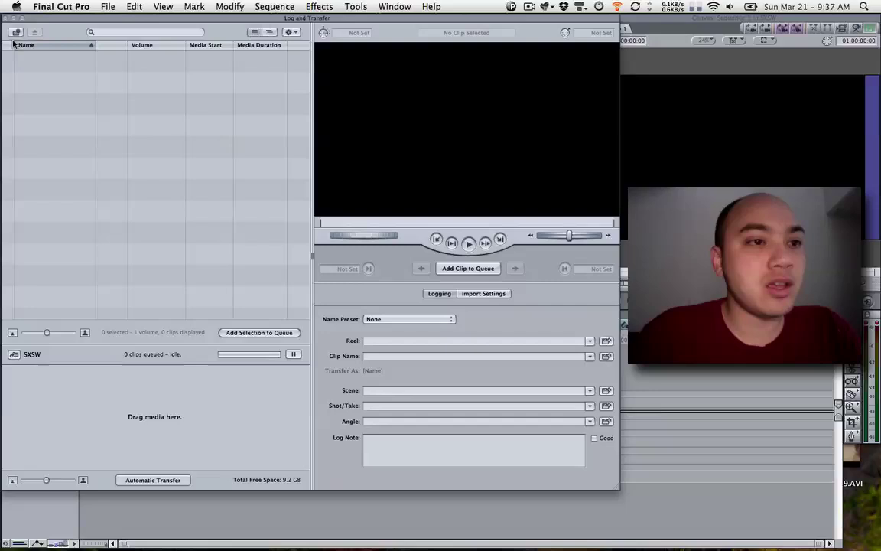
click(15, 32)
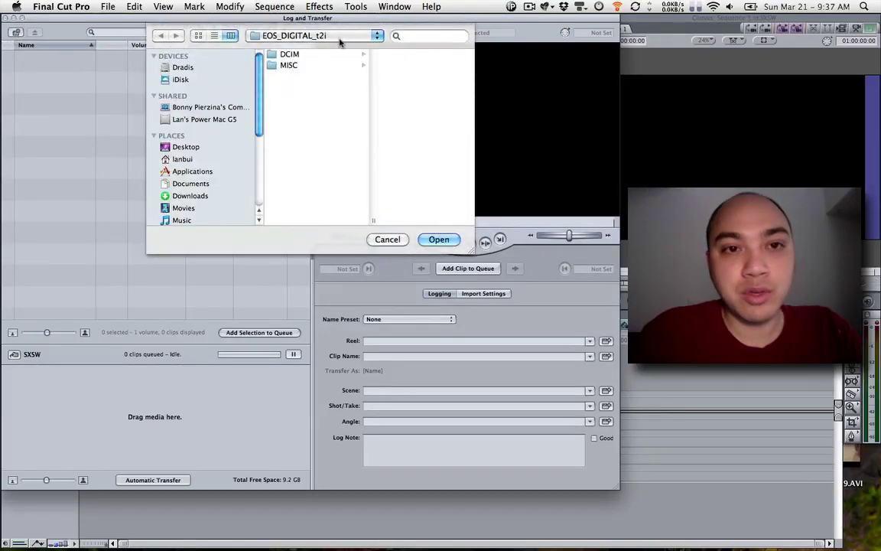
- Load MVI_0621 from the EOS_DIGITAL_t2i card, scrub its preview, then eject the card
click(438, 240)
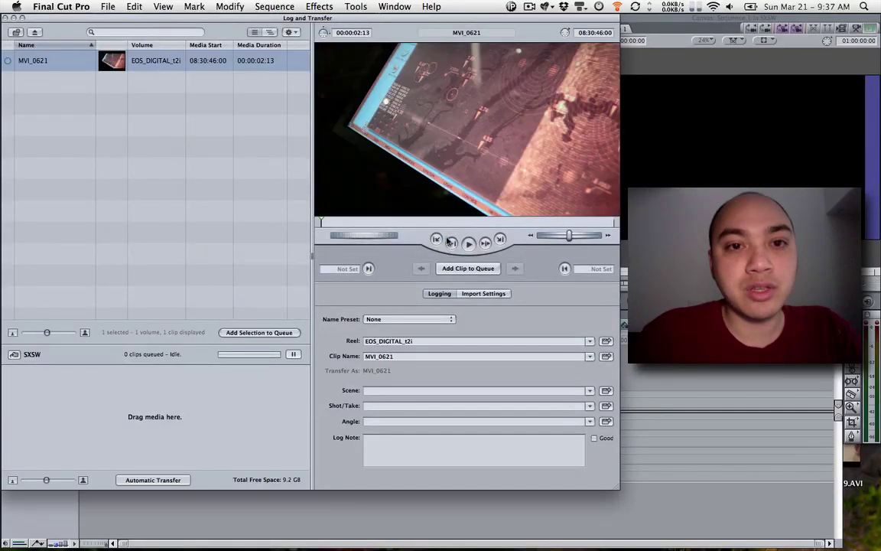
click(364, 222)
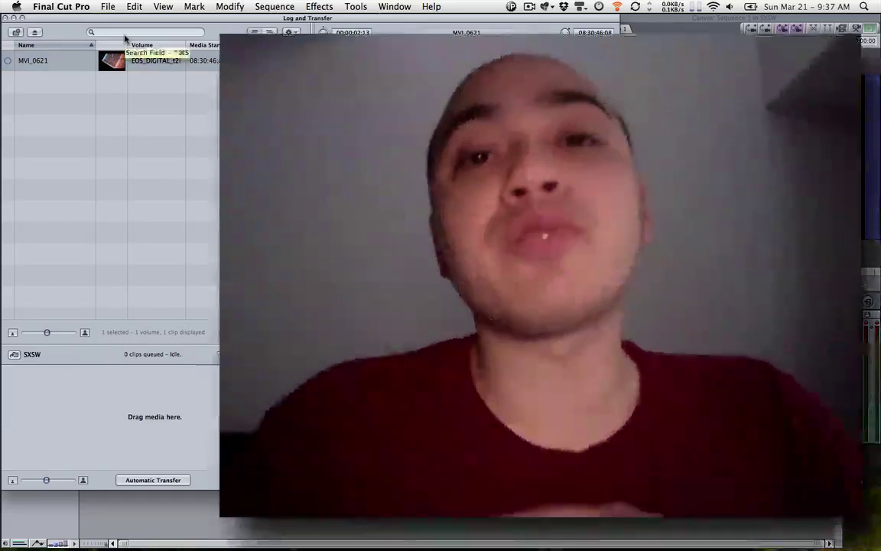
click(35, 32)
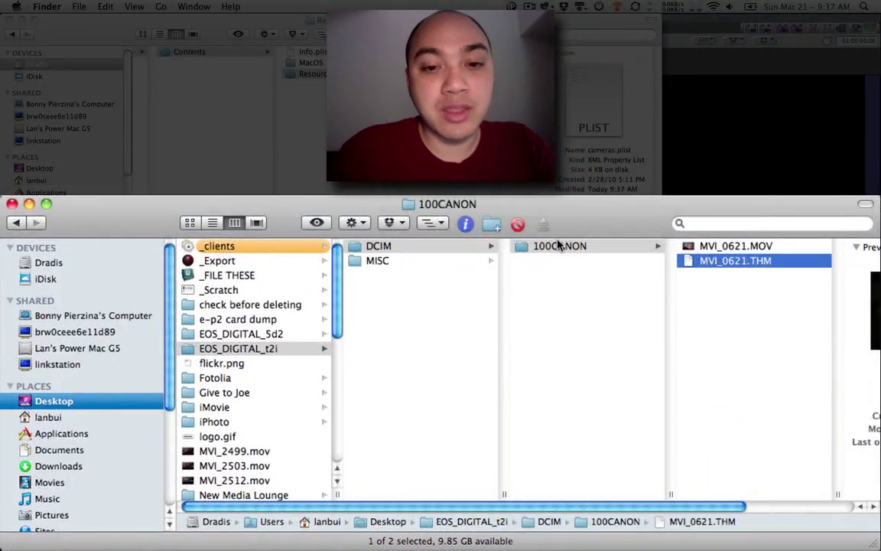
- Delete MVI_0621.THM from the 100CANON folder, leaving only MVI_0621.MOV selected
click(732, 247)
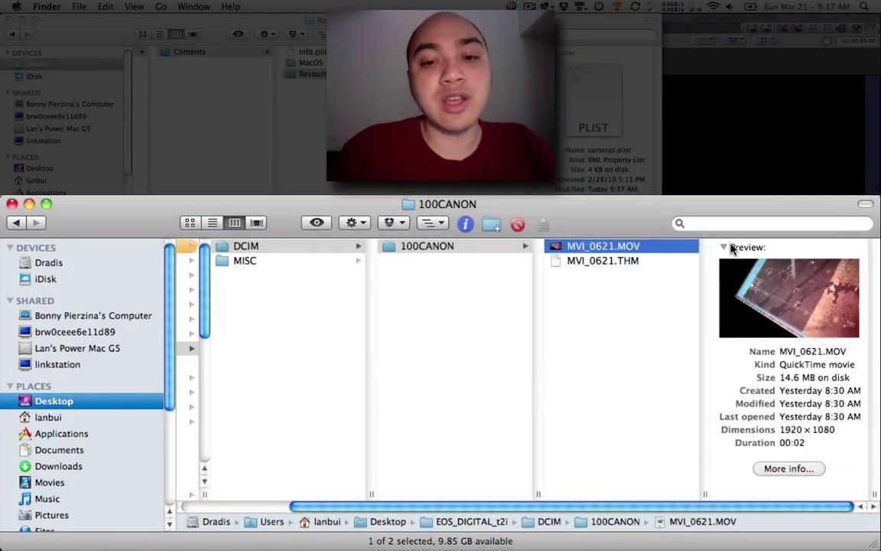
click(679, 260)
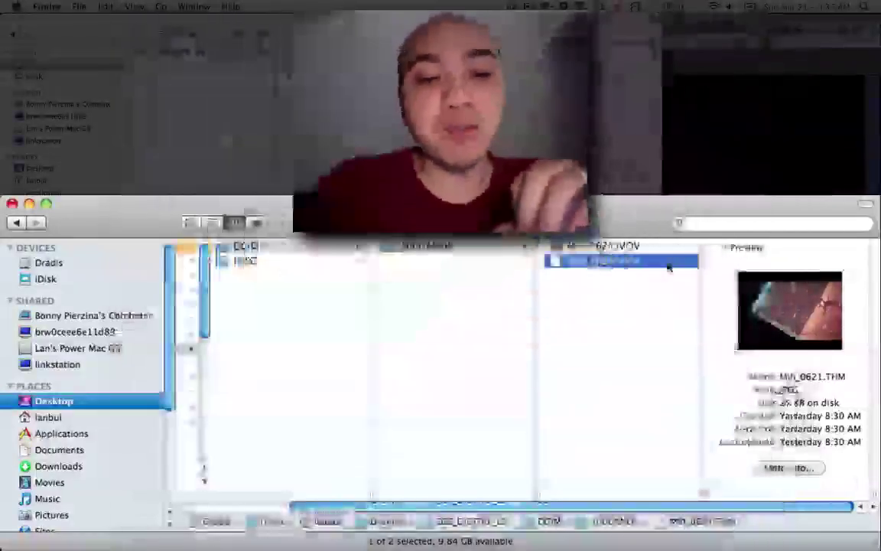
click(519, 229)
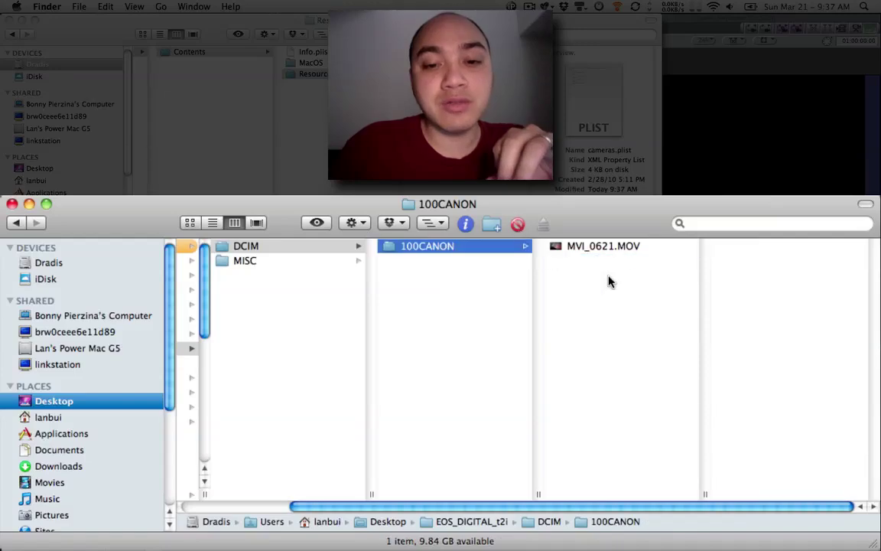
click(642, 248)
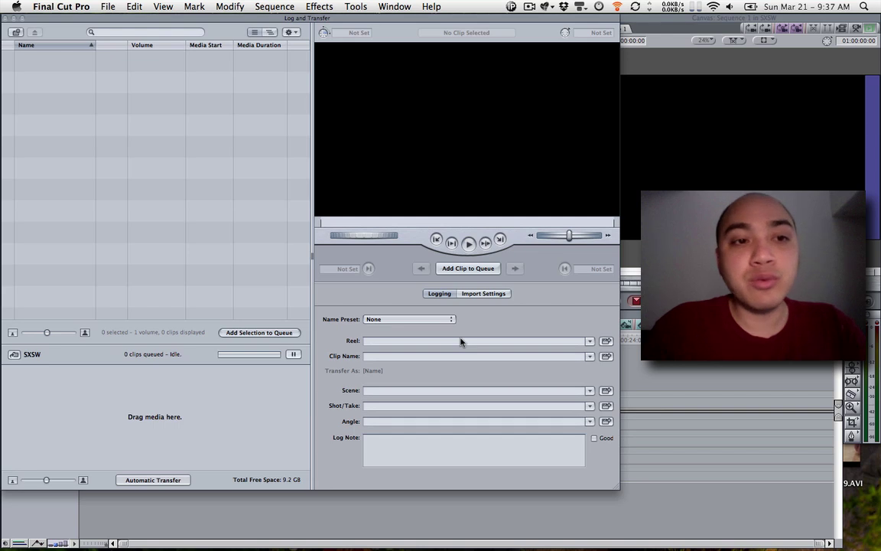
- Try importing the EOS_DIGITAL_t2i card in Log and Transfer, then dismiss the unsupported-media warning
click(16, 33)
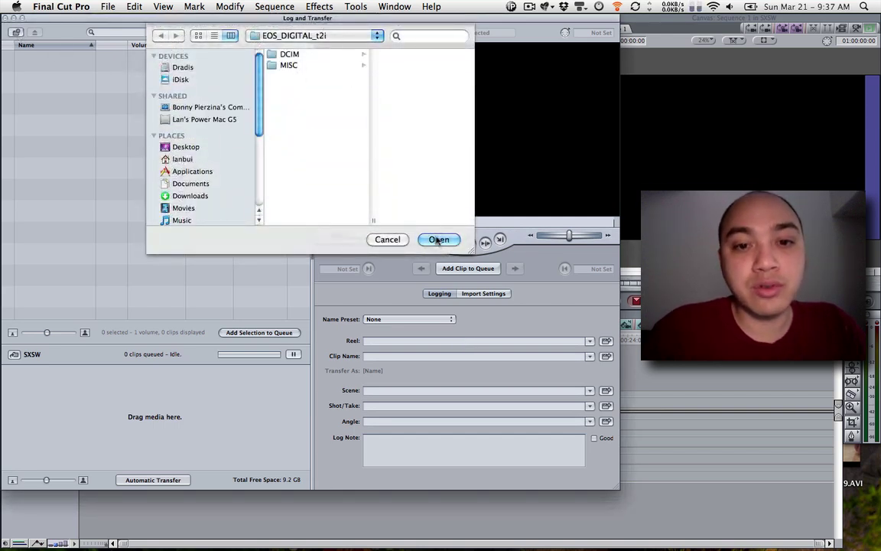
click(438, 239)
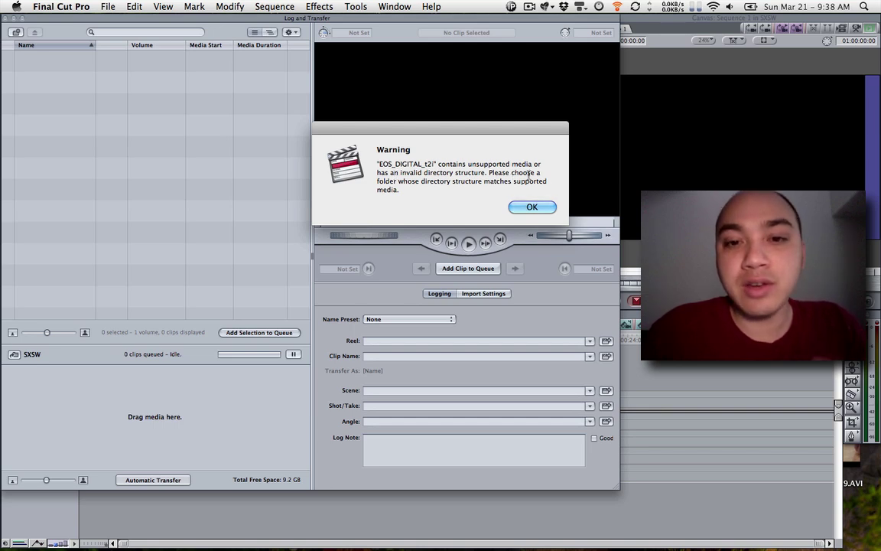
click(530, 208)
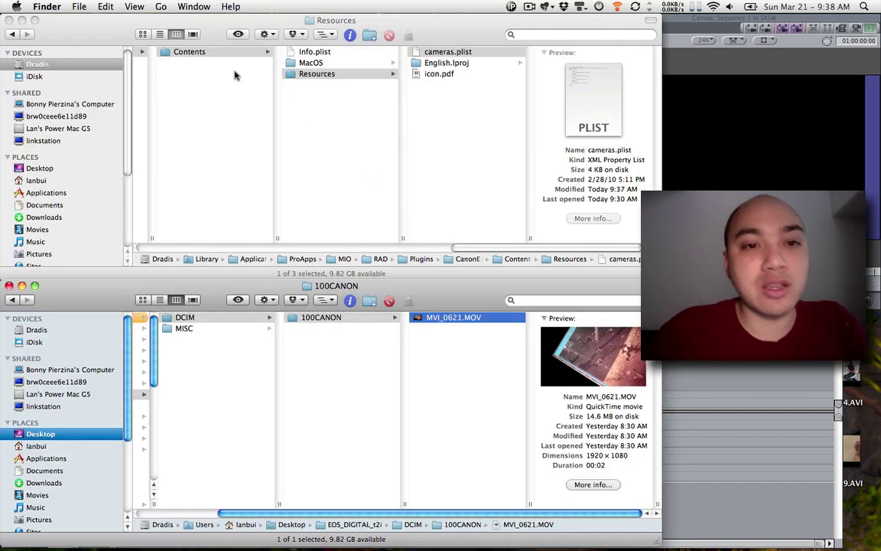
- Bring forward the EOS_DIGITAL_5d2/DCIM/100EOS5D window and select MVI_0000.THM
key(F9)
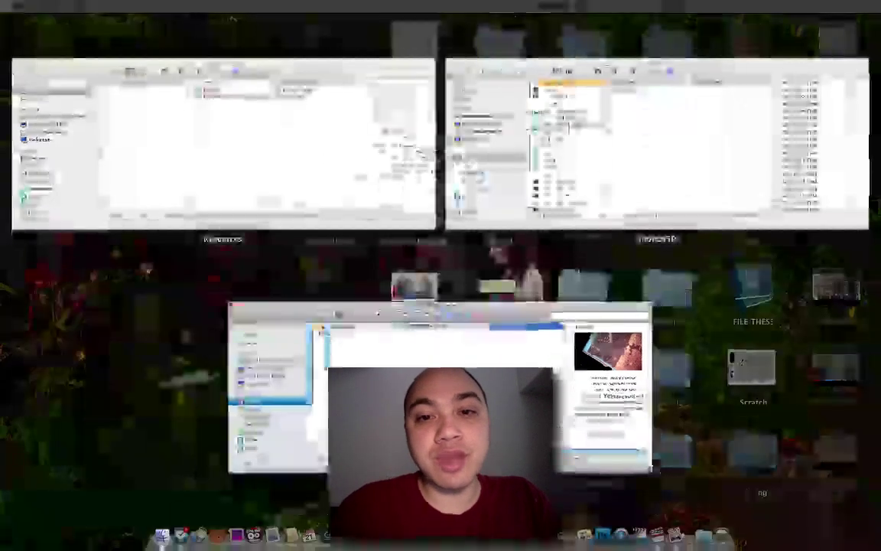
click(562, 185)
click(604, 50)
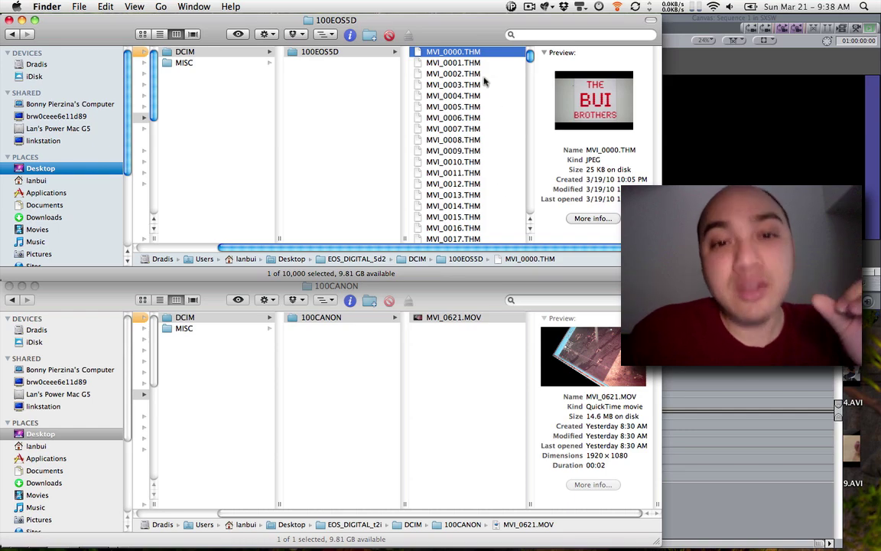
- Arrange the t2i card's 100CANON window and the 100EOS5D file list together
click(475, 337)
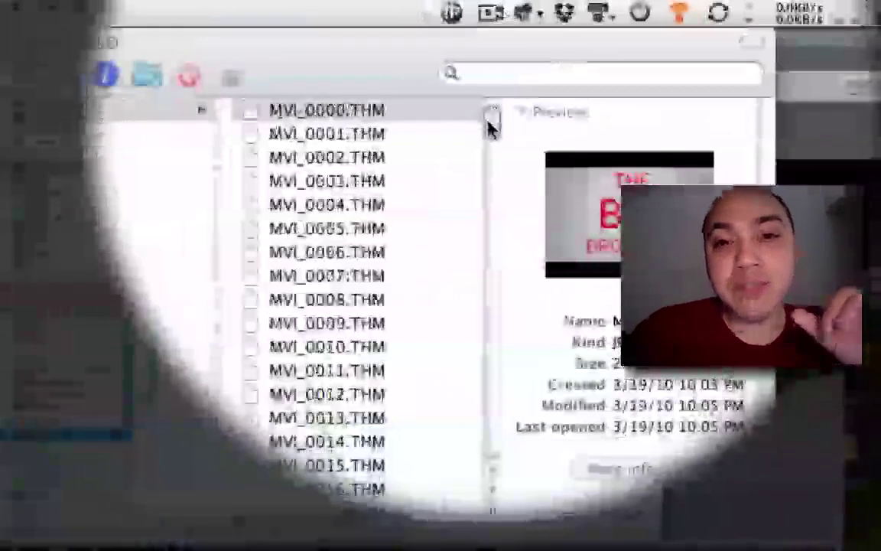
click(529, 59)
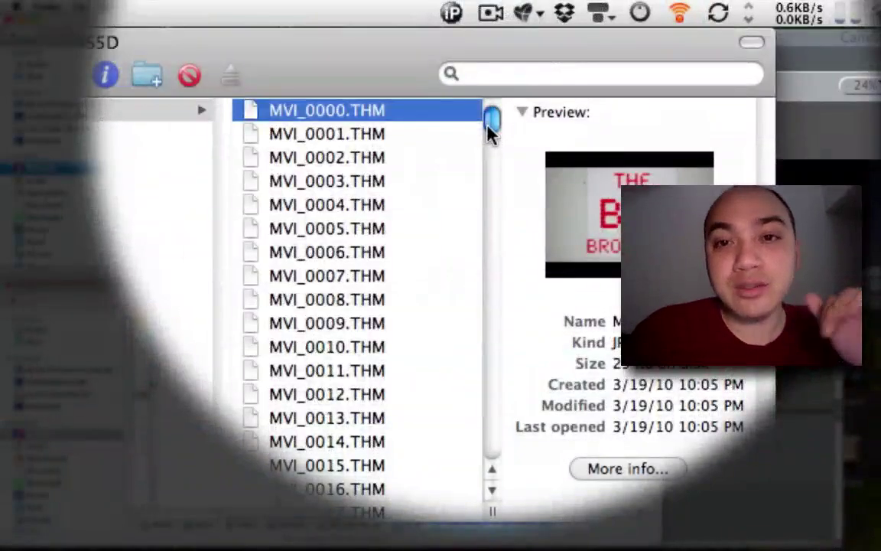
drag(492, 123, 489, 152)
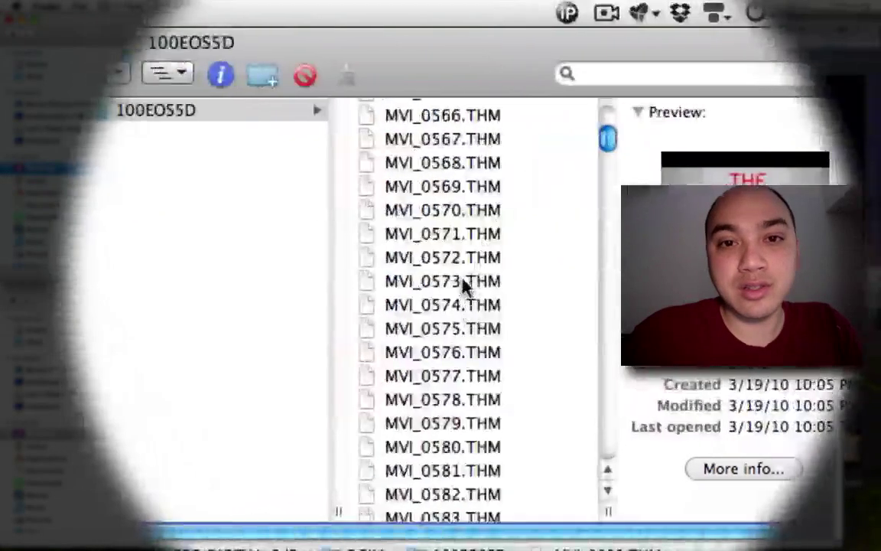
- Find MVI_0621.THM in 100EOS5D and drag a copy into the 100CANON folder
click(368, 282)
scroll(368, 289, down, 1)
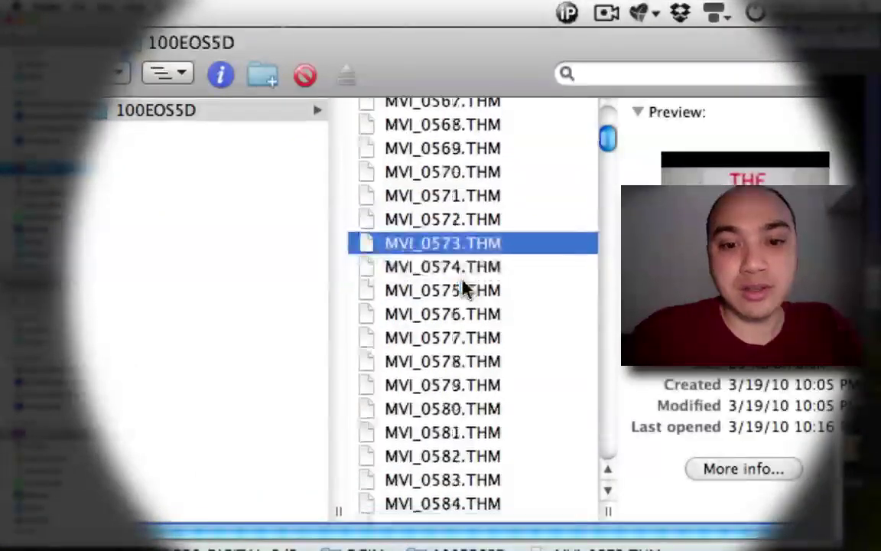
scroll(463, 289, down, 11)
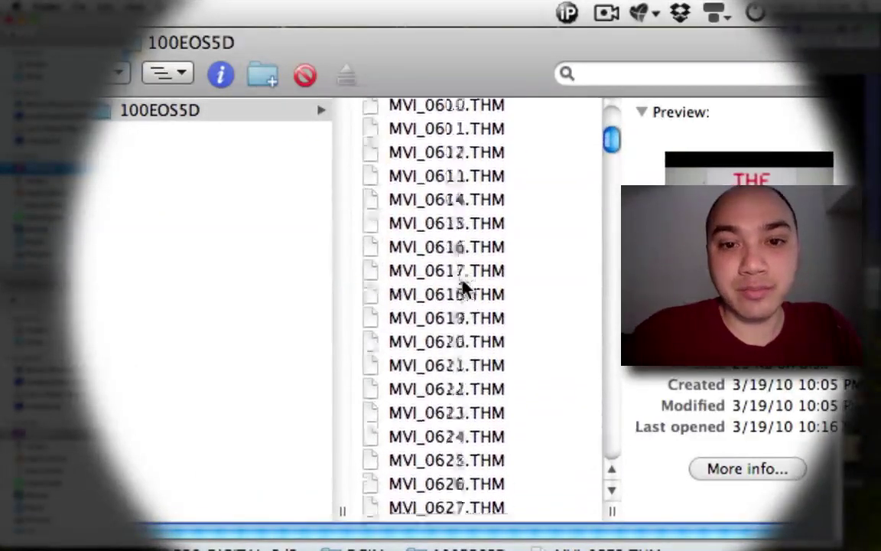
click(381, 242)
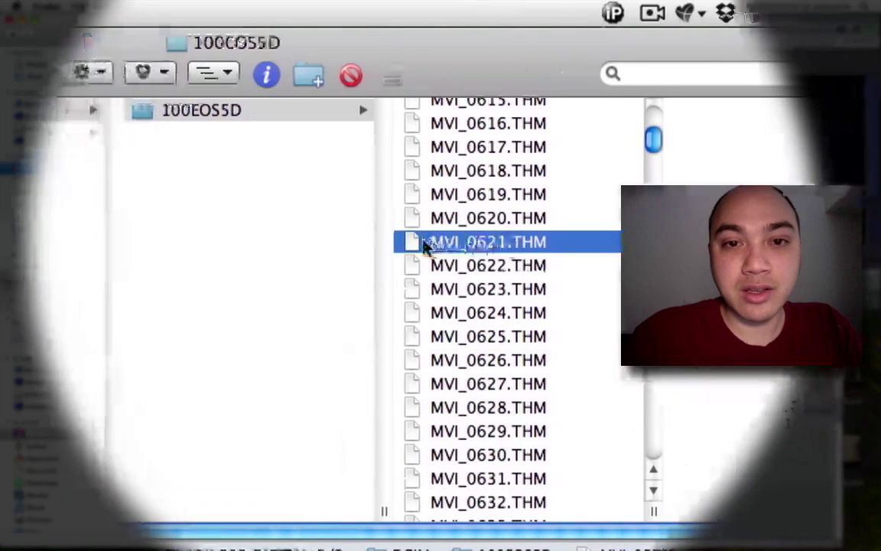
drag(424, 244, 458, 284)
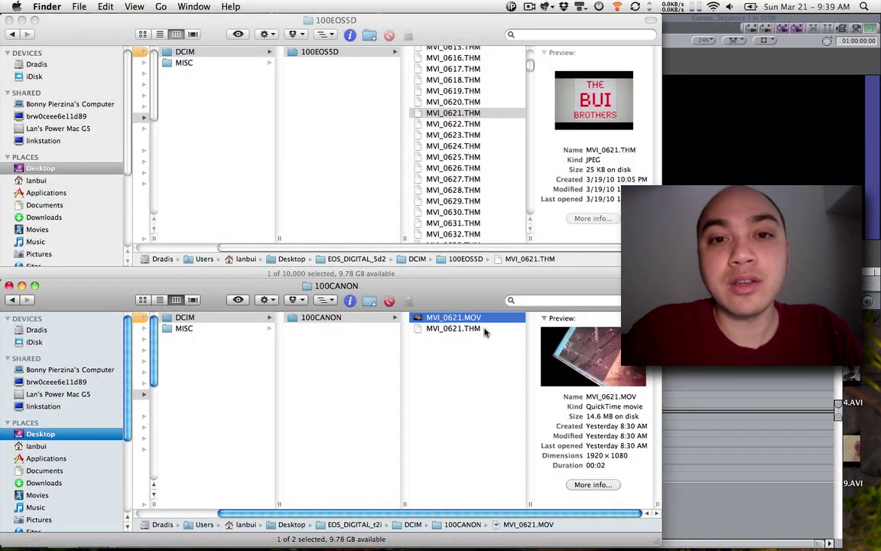
- Re-import EOS_DIGITAL_t2i so MVI_0621 (00:00:02:13) shows its thumbnail, then scrub it in the viewer
click(457, 379)
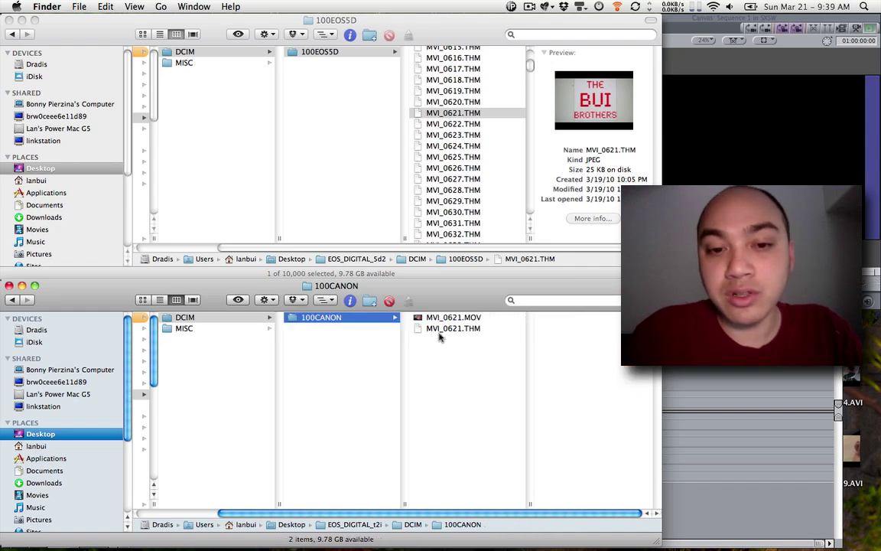
key(super+Tab)
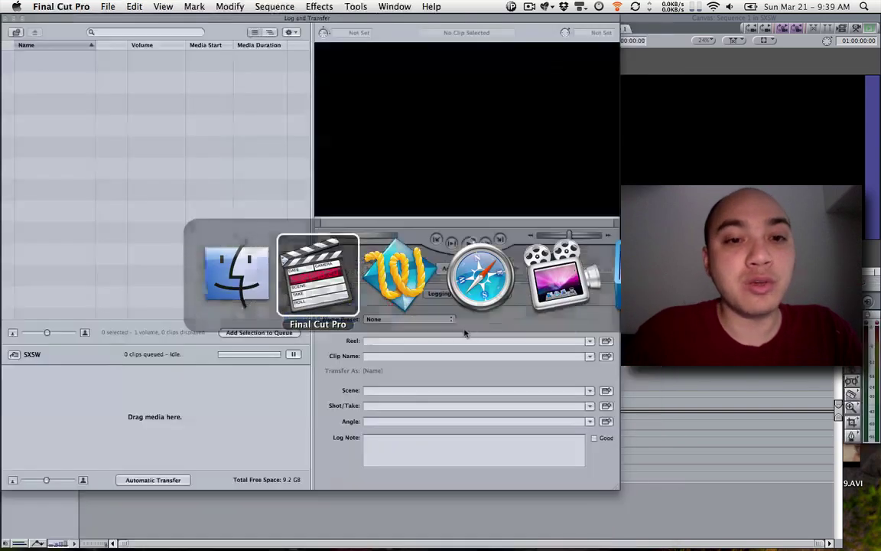
click(17, 33)
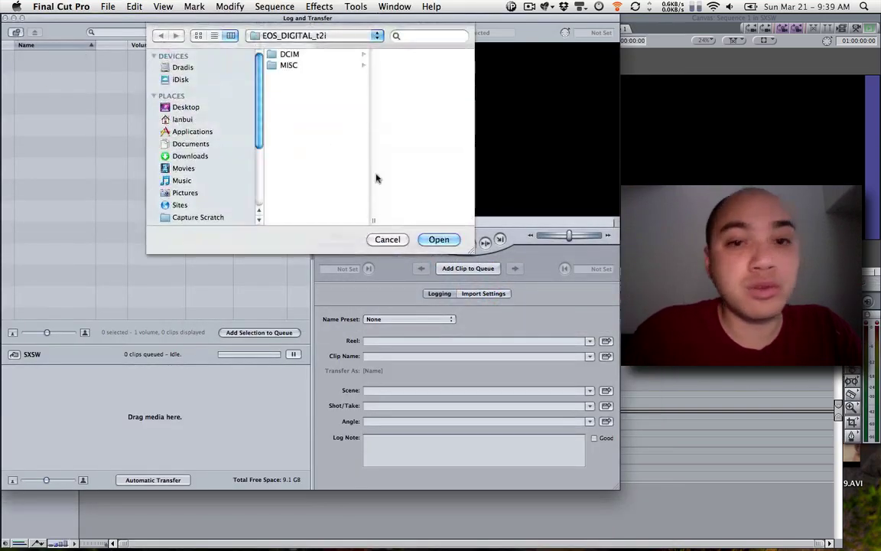
click(443, 237)
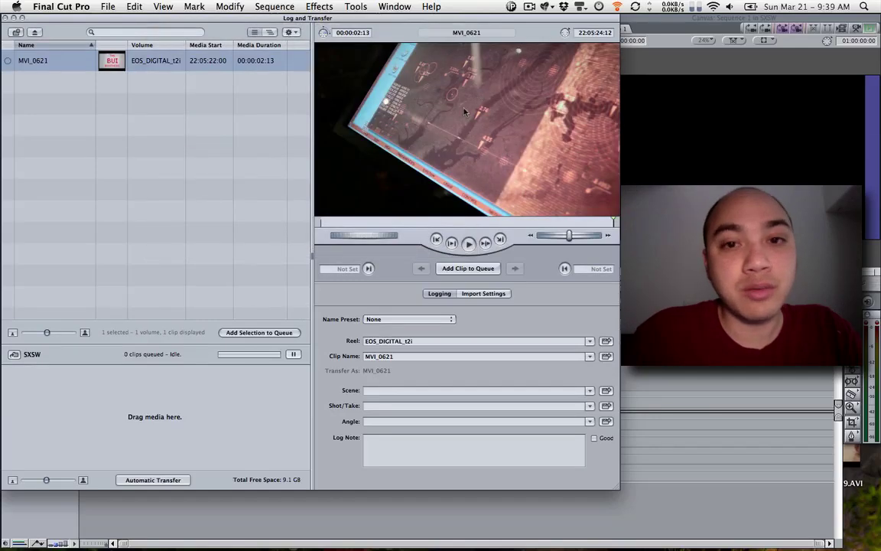
drag(409, 221, 456, 224)
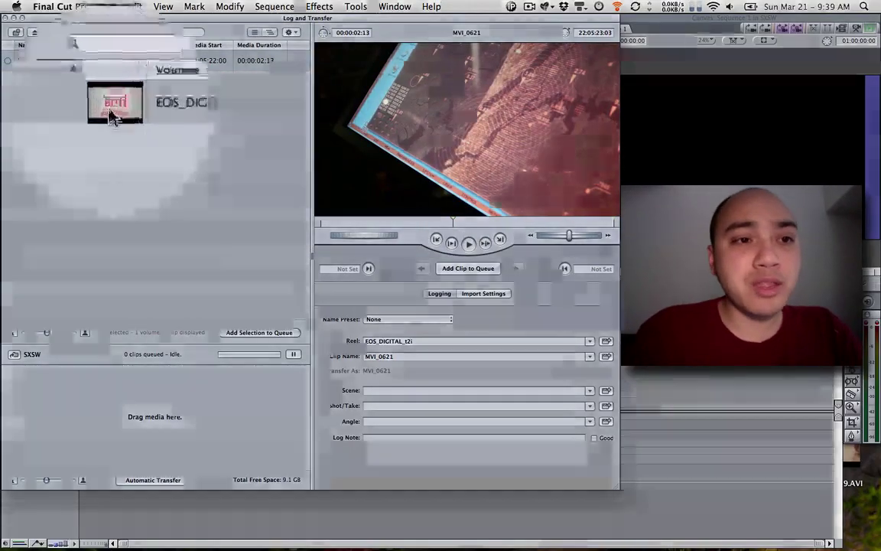